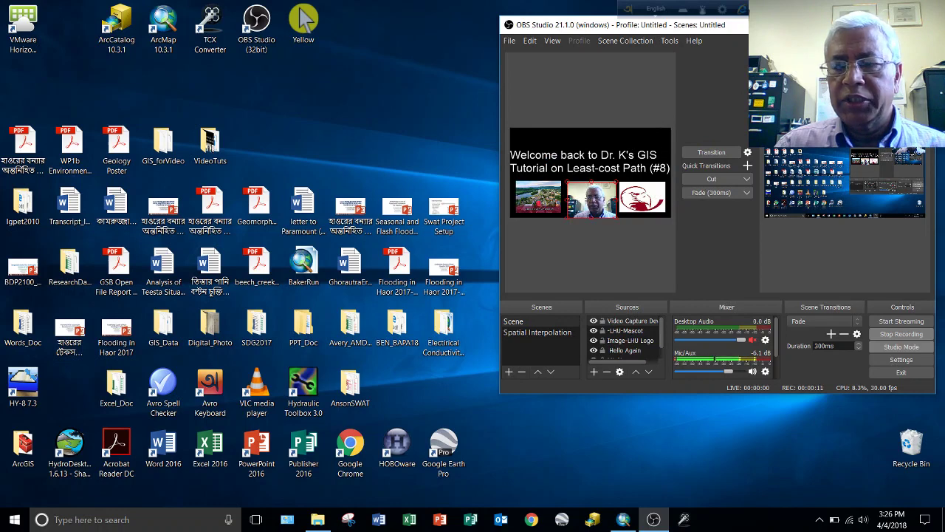
Minimize the OBS Studio window to reveal the Windows desktop
key("super+Down")
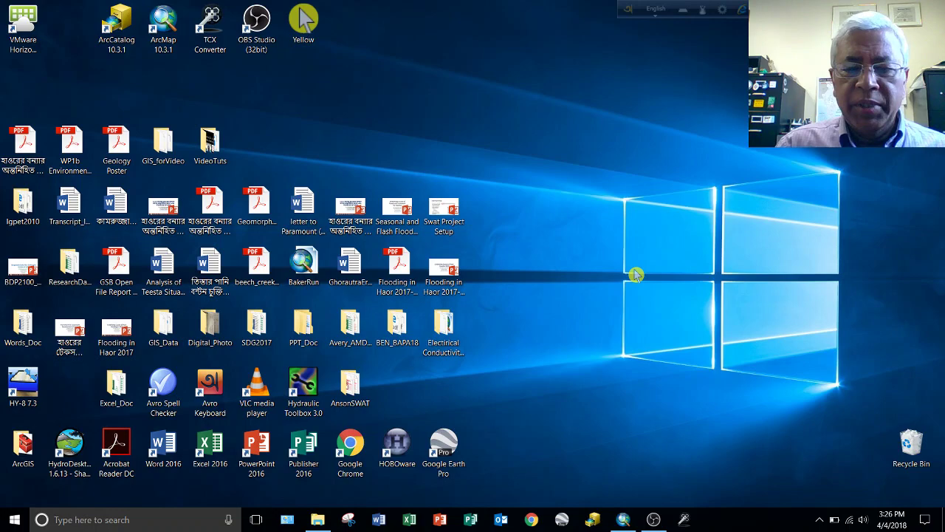
Restore ArcMap, pan to the DEM's northern hills, and turn on the MaskArea outline
left_click(623, 519)
left_click_drag(458, 423, 511, 346)
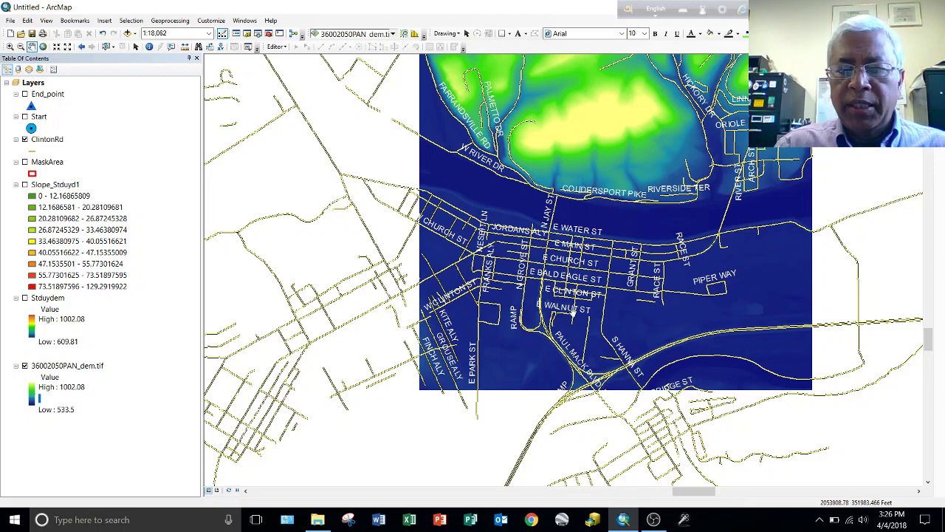
left_click_drag(573, 314, 574, 375)
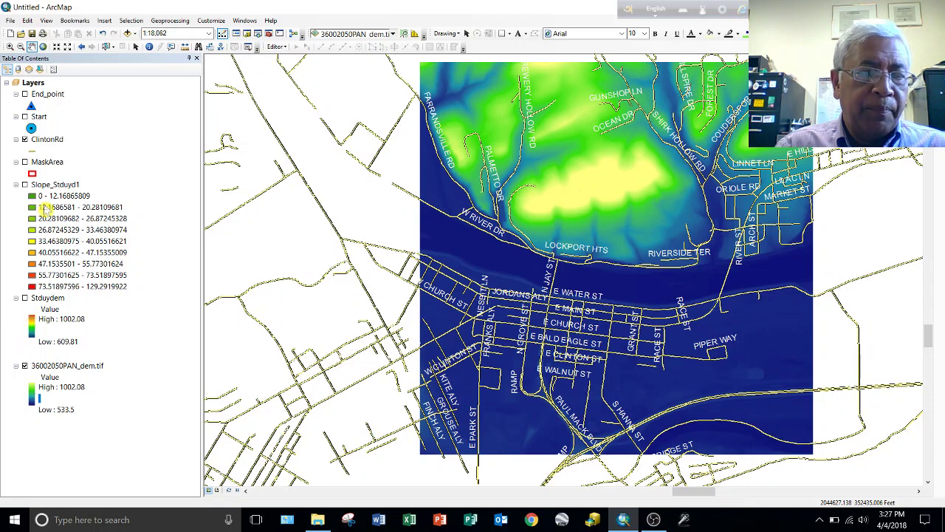
left_click(25, 162)
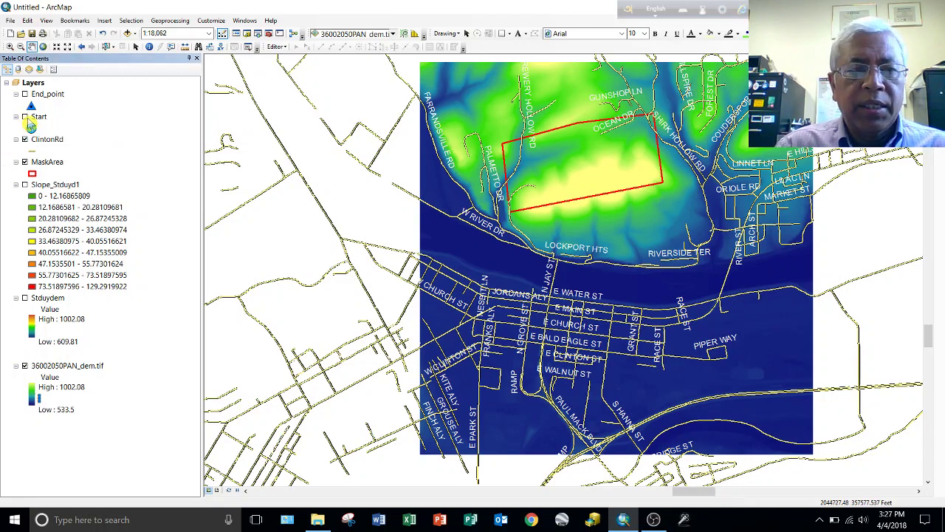
Turn on the Start and End_point layers and hide the 36002050PAN_dem.tif raster
left_click(25, 117)
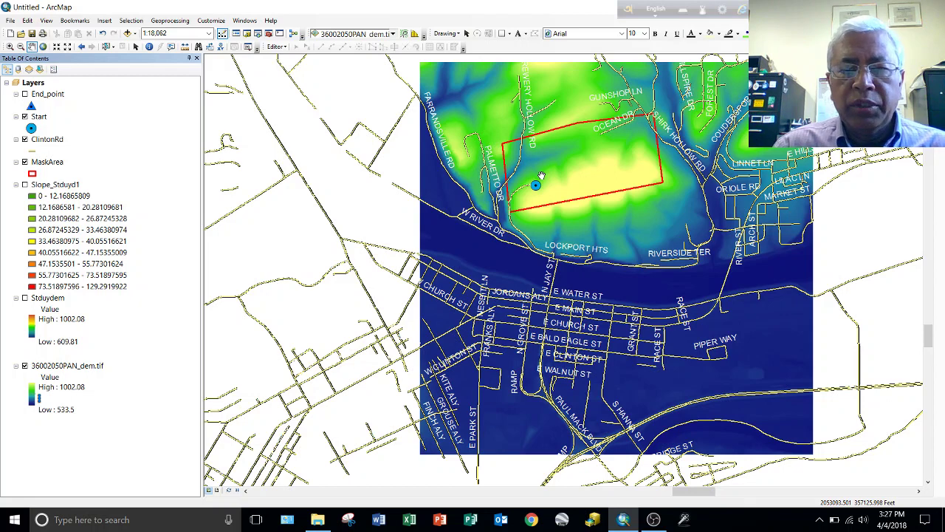
left_click(24, 95)
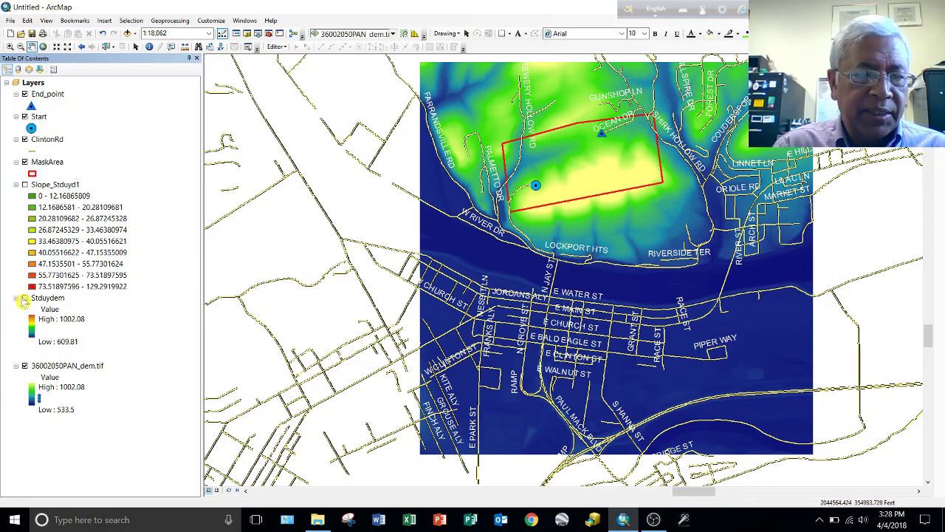
left_click(24, 366)
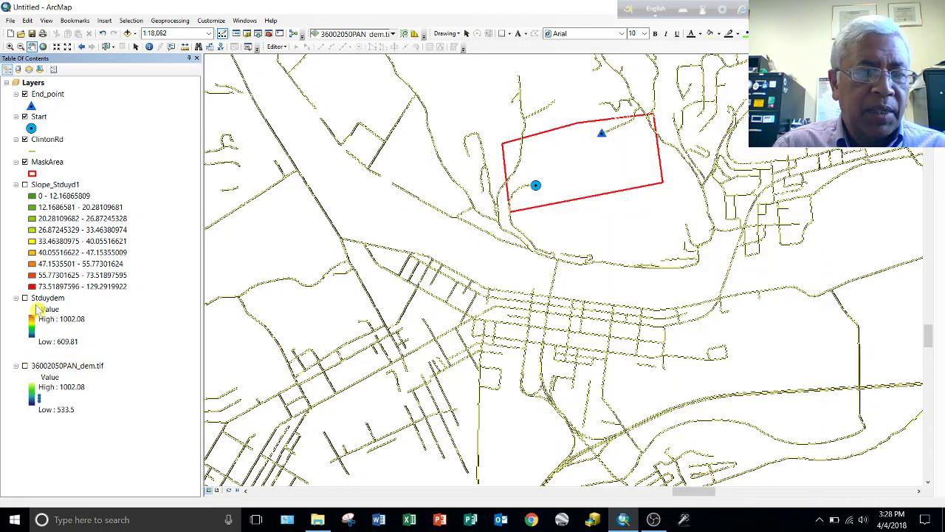
Show the Stduydem clipped DEM and the Slope_Stduyd1 slope raster inside the mask
left_click(24, 298)
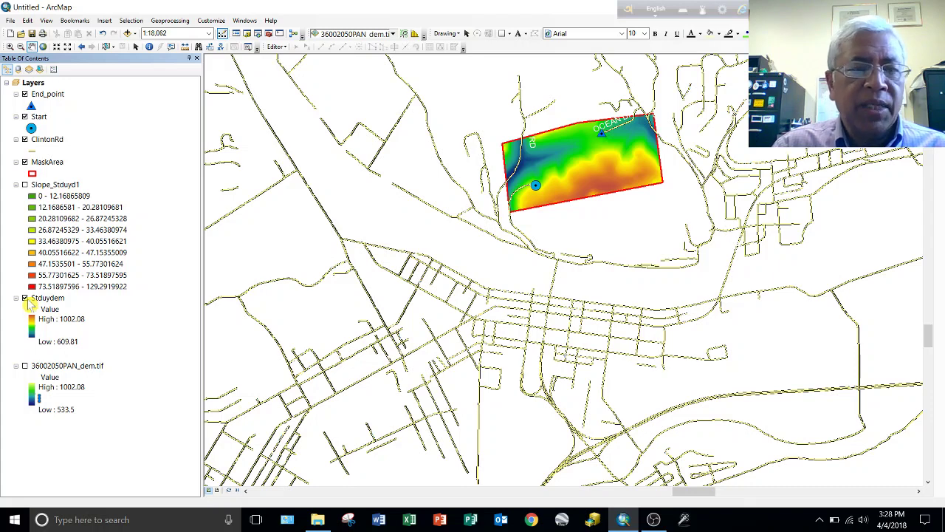
left_click(24, 185)
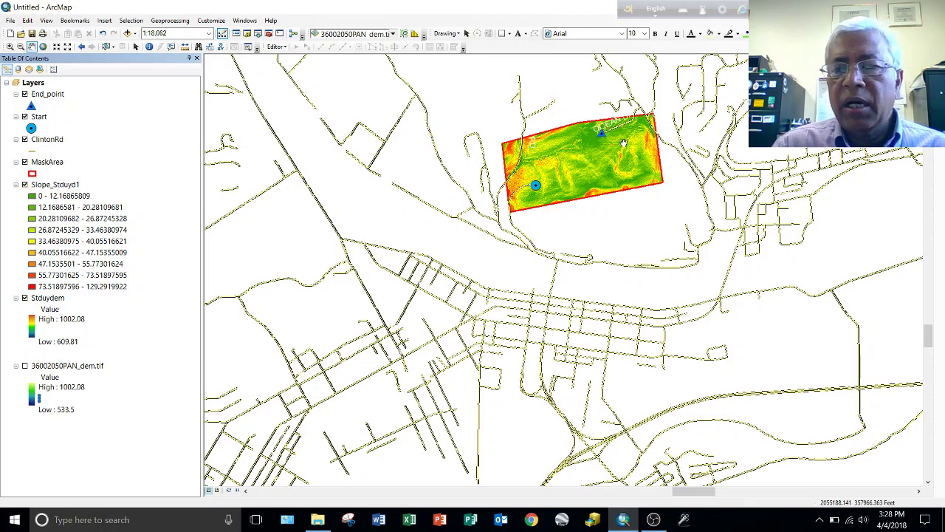
left_click(277, 35)
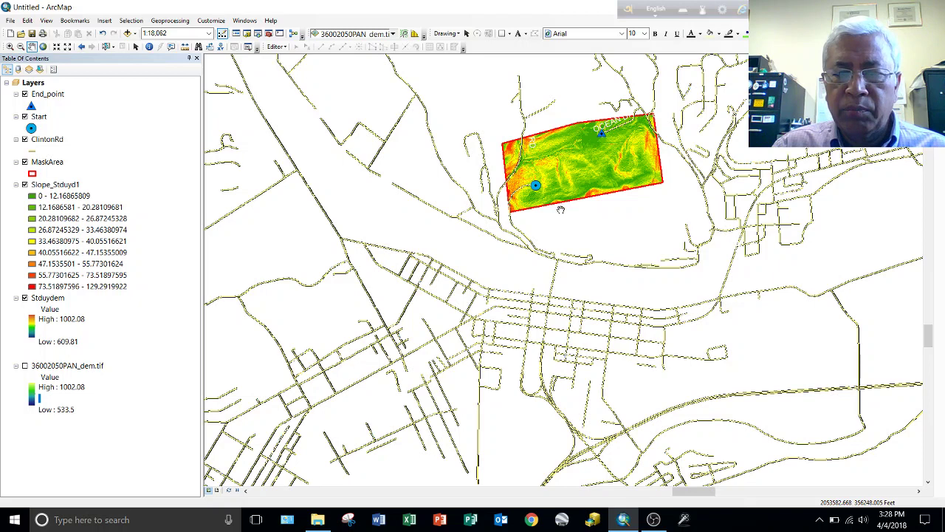
Zoom in on the masked slope raster around the start point
left_click(9, 45)
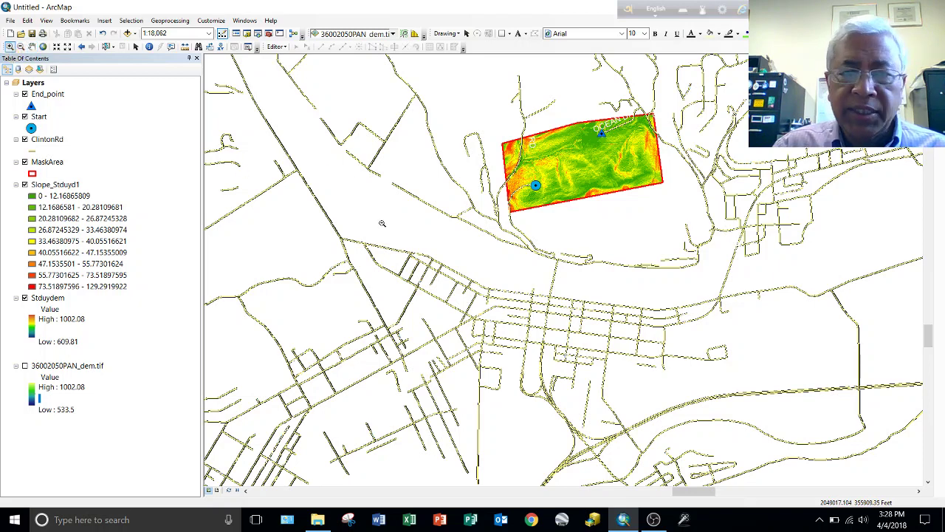
left_click_drag(493, 132, 625, 191)
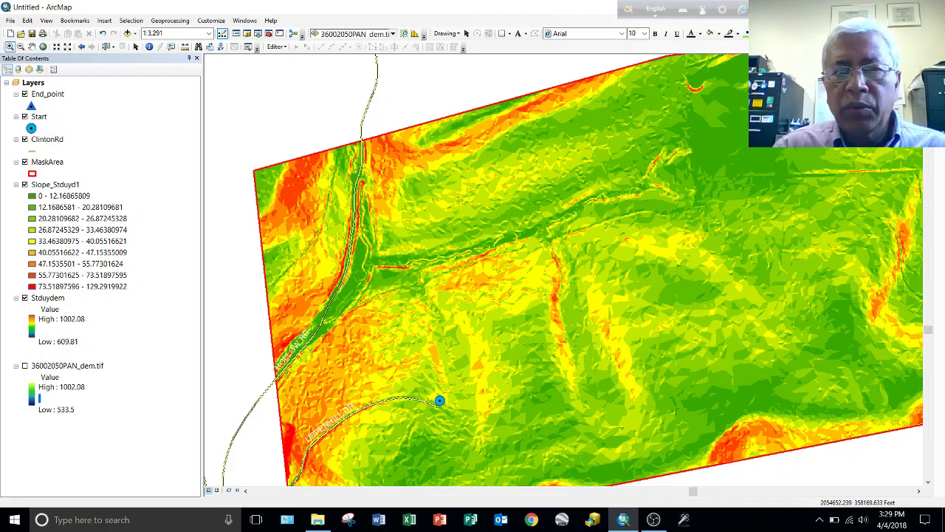
Browse Spatial Analyst's Distance toolset in ArcToolbox and launch Cost Distance
left_click(279, 34)
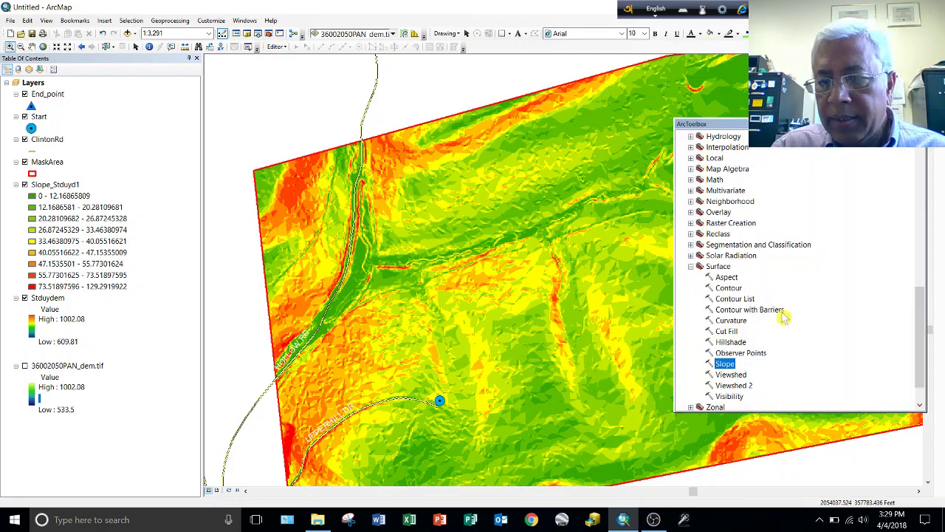
left_click(691, 267)
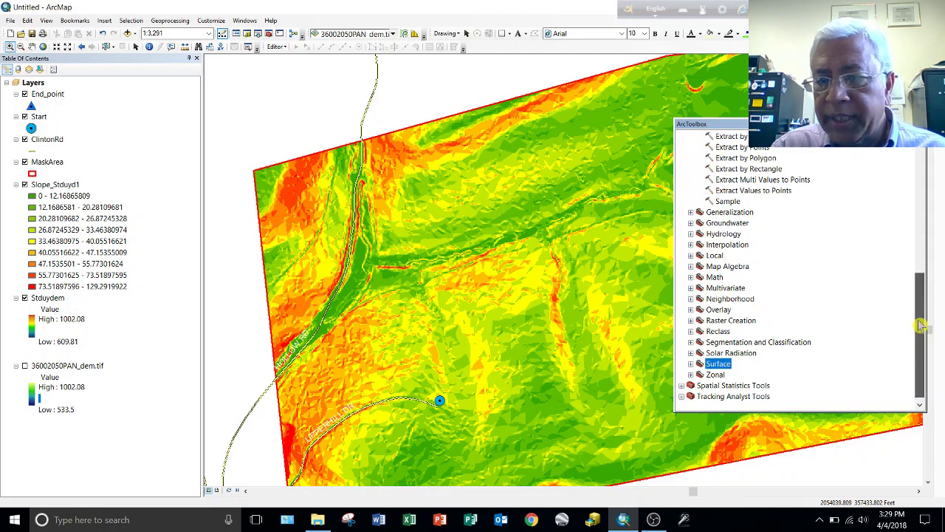
left_click_drag(921, 325, 920, 277)
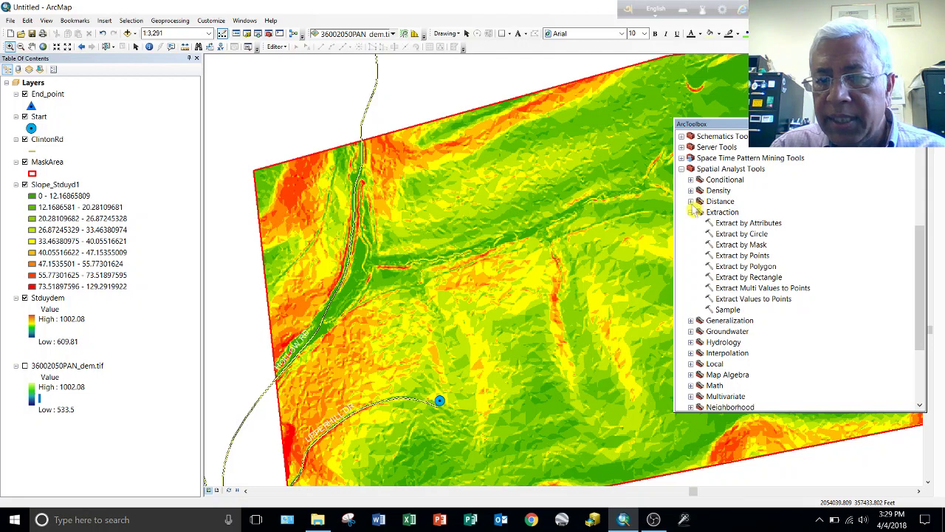
left_click(690, 201)
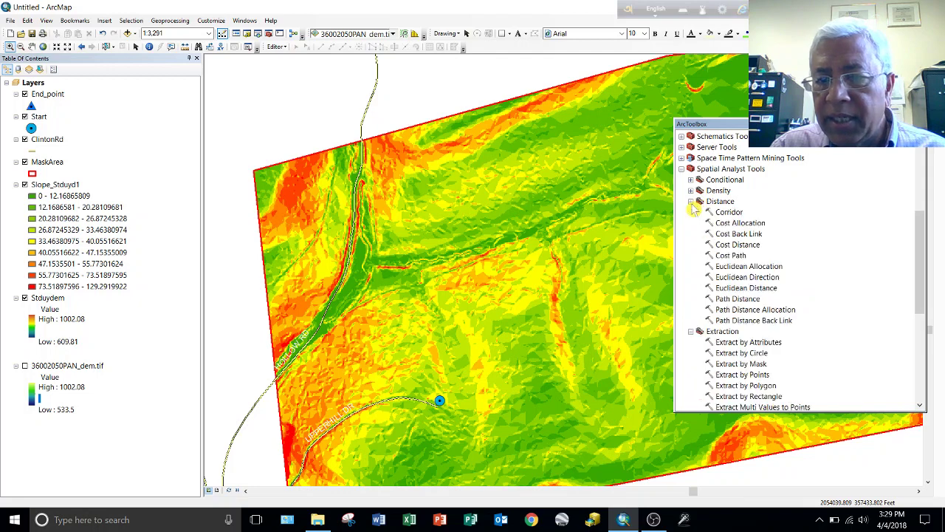
left_click(735, 257)
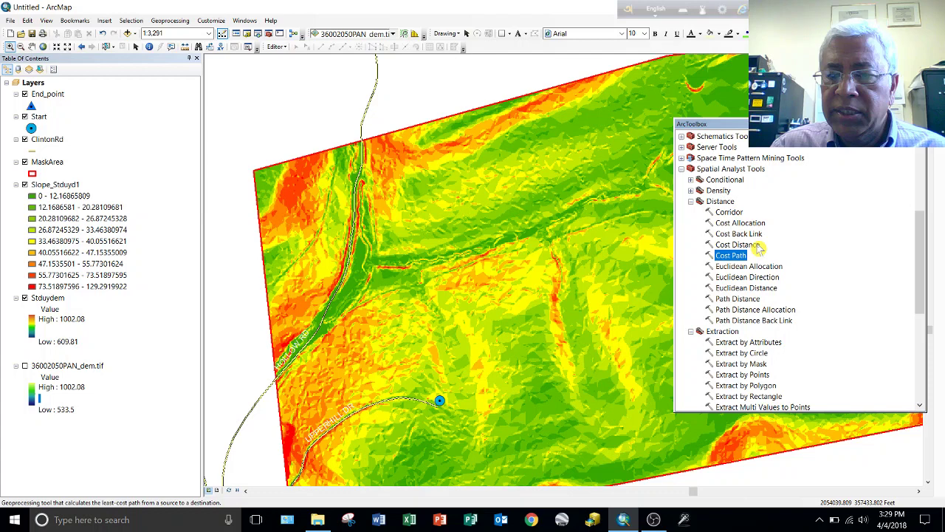
left_click(757, 246)
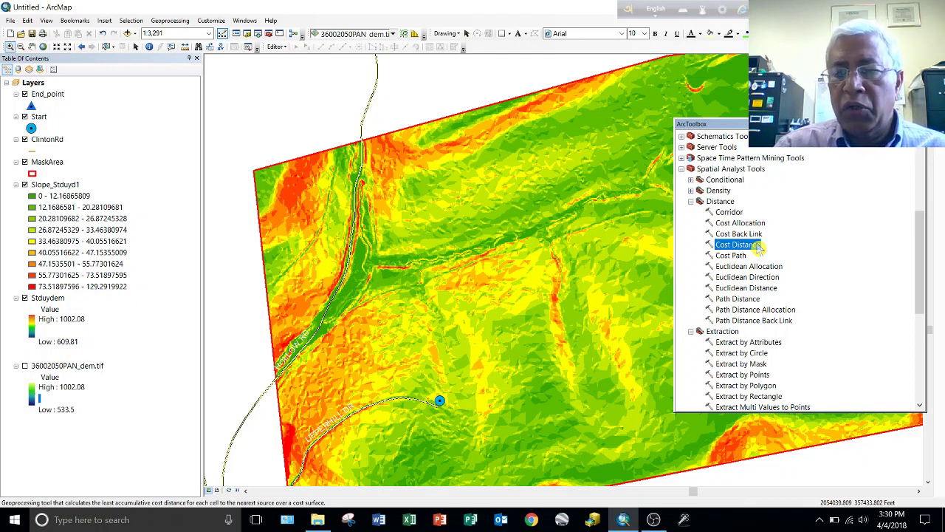
left_click(747, 235)
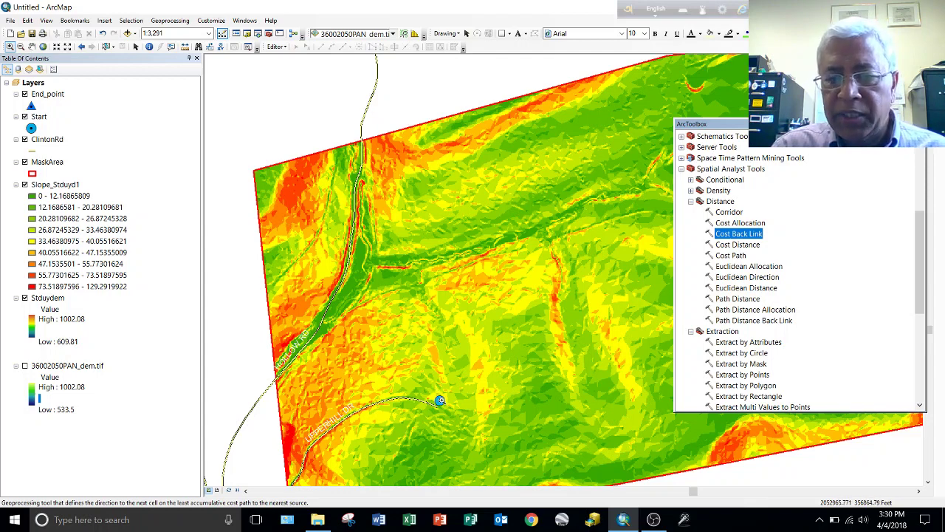
double_click(746, 244)
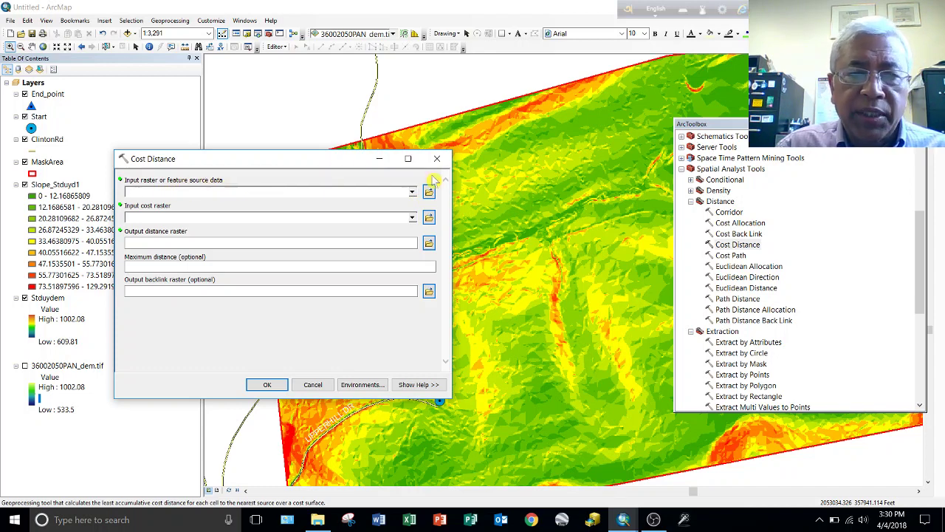
Set Start as the source data and Slope_Stduyd1 as the input cost raster
left_click(412, 192)
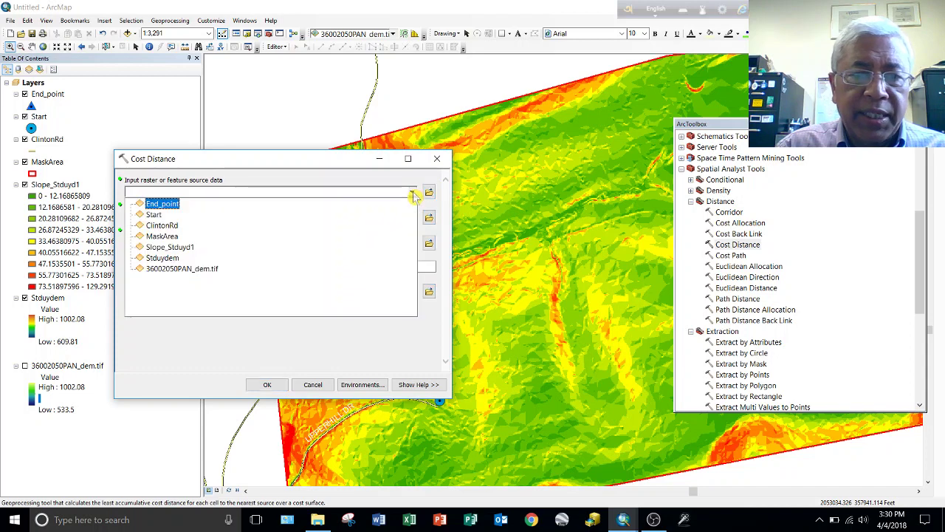
left_click(156, 214)
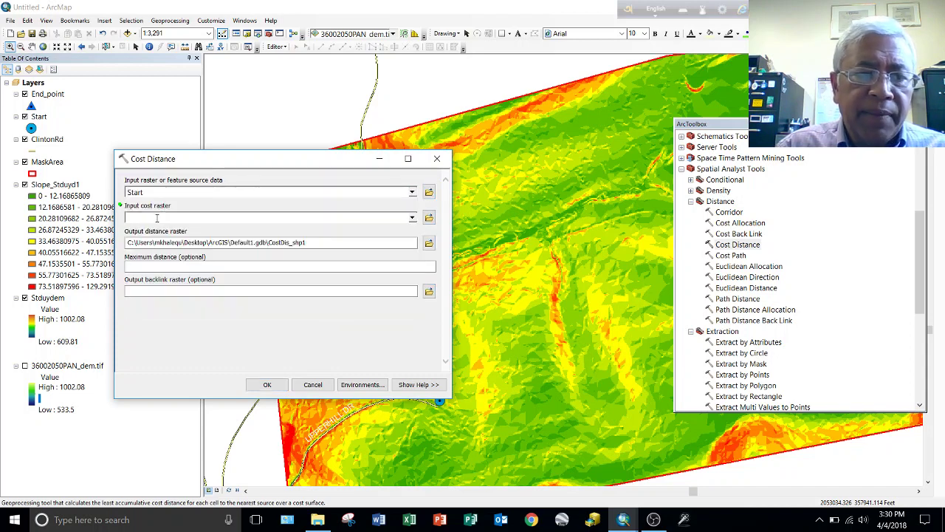
left_click(412, 217)
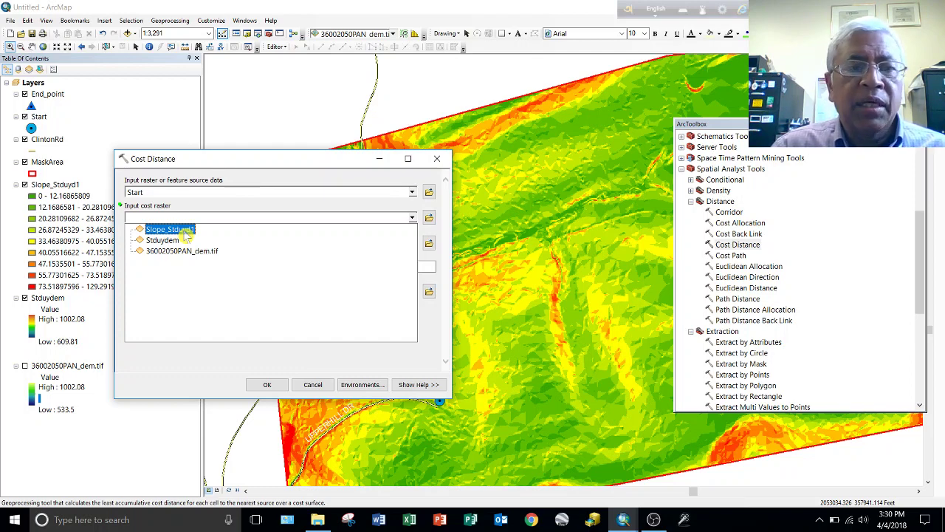
left_click(186, 235)
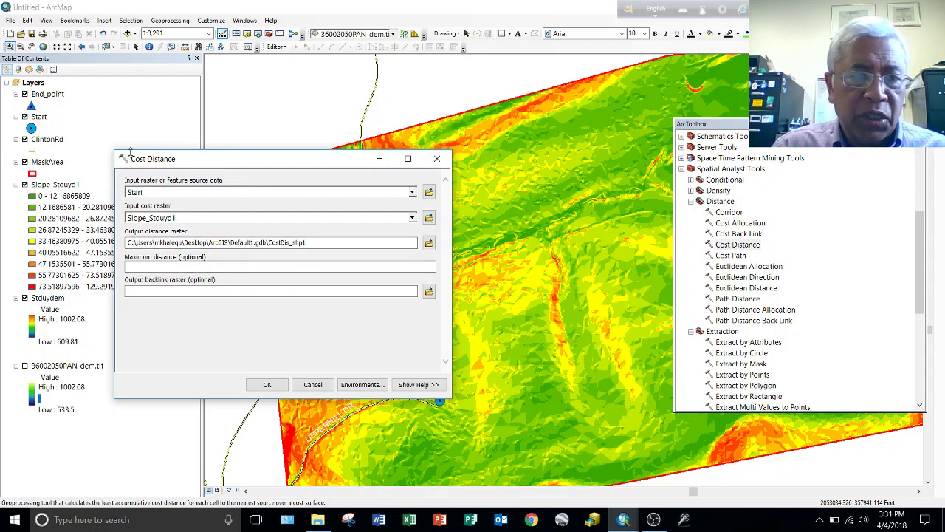
Run Cost Distance to create CostDis_shp1, then move ArcToolbox lower
left_click(267, 384)
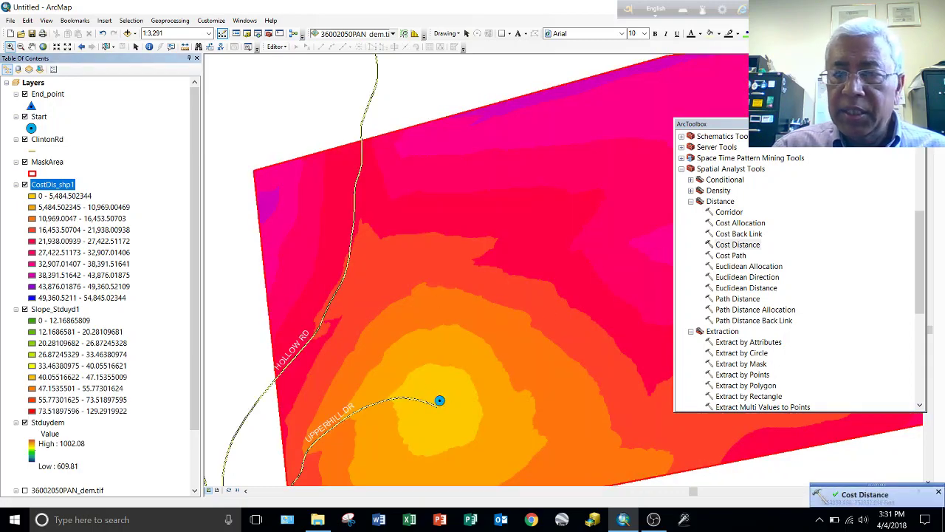
left_click_drag(835, 127, 855, 247)
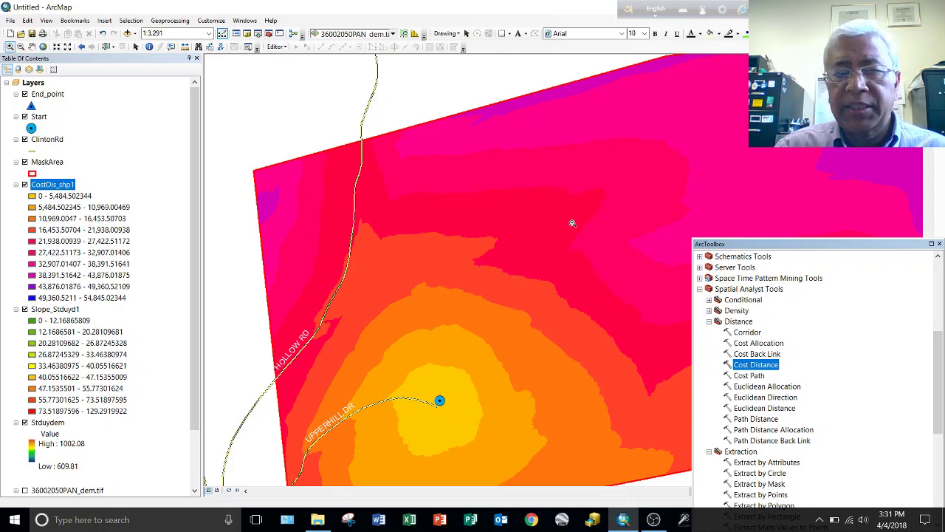
Run Cost Back Link with Start as source and Slope_Stduyd1 as cost raster
double_click(766, 354)
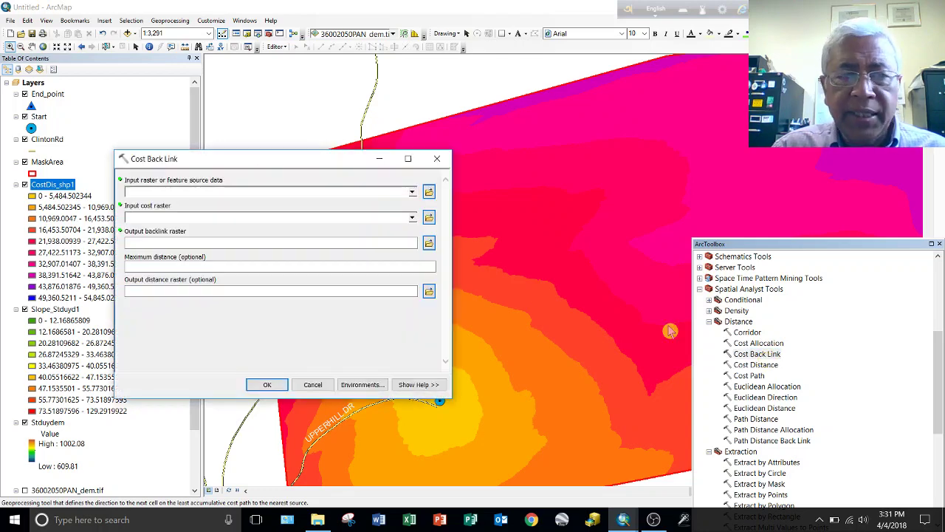
left_click(412, 192)
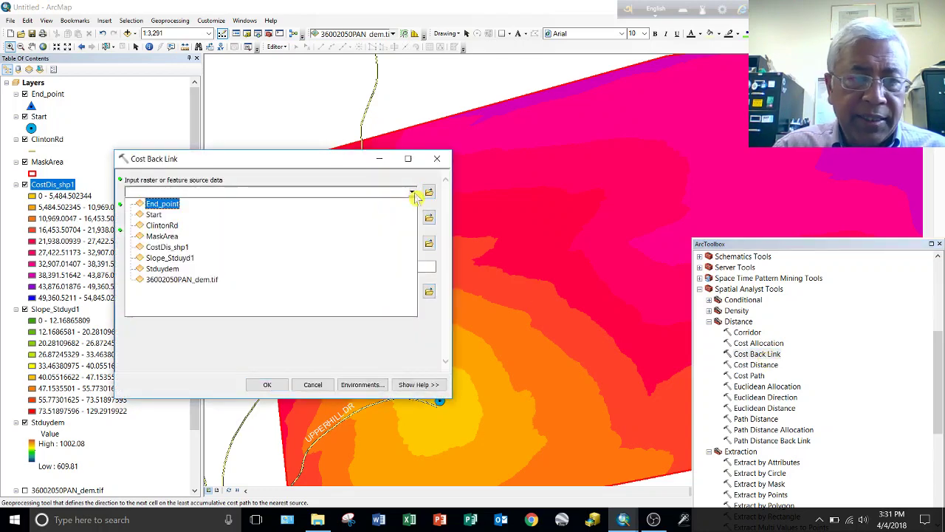
left_click(181, 214)
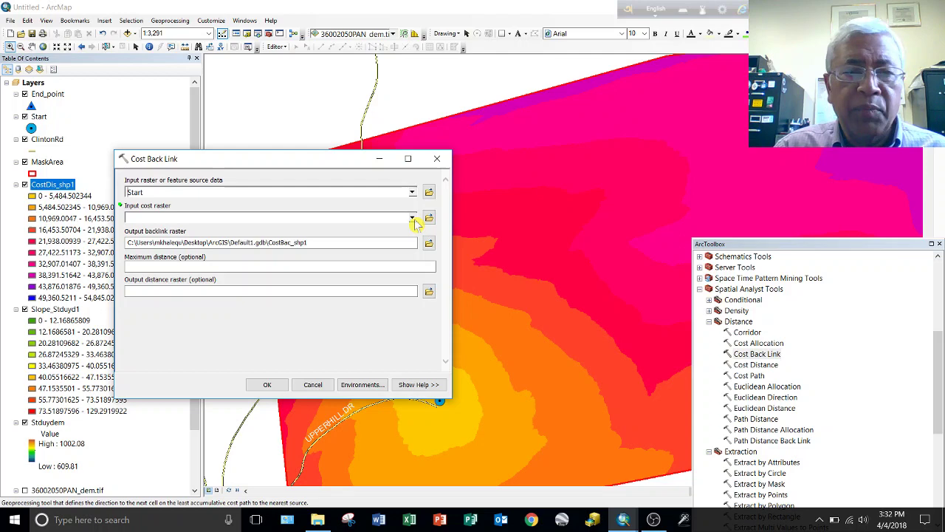
left_click(412, 217)
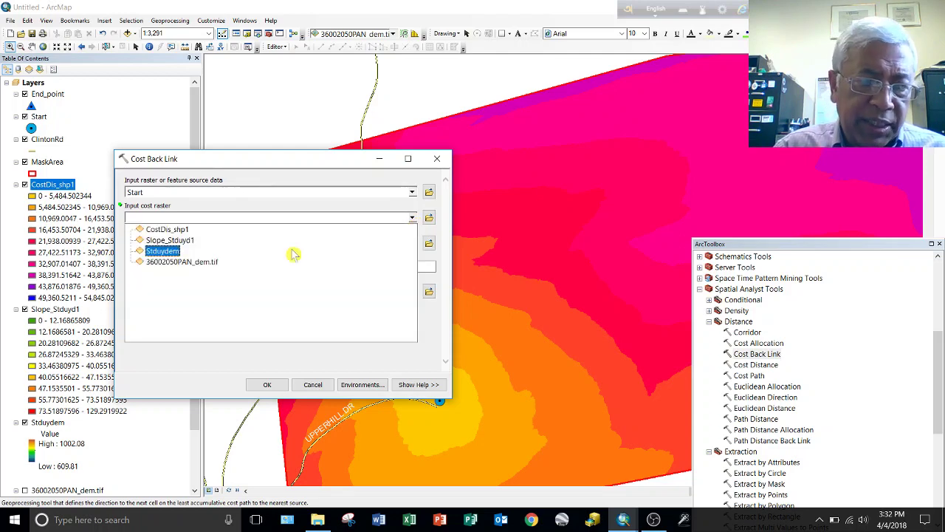
left_click(174, 240)
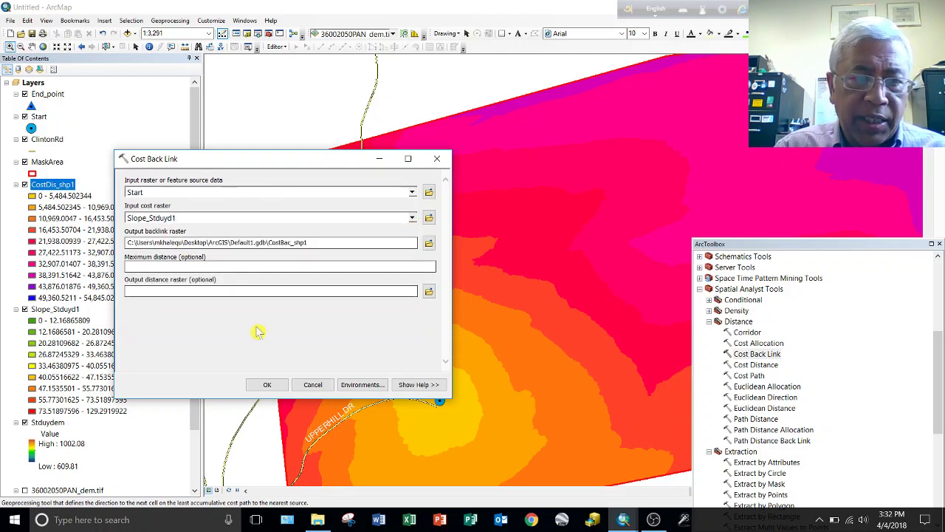
left_click(266, 385)
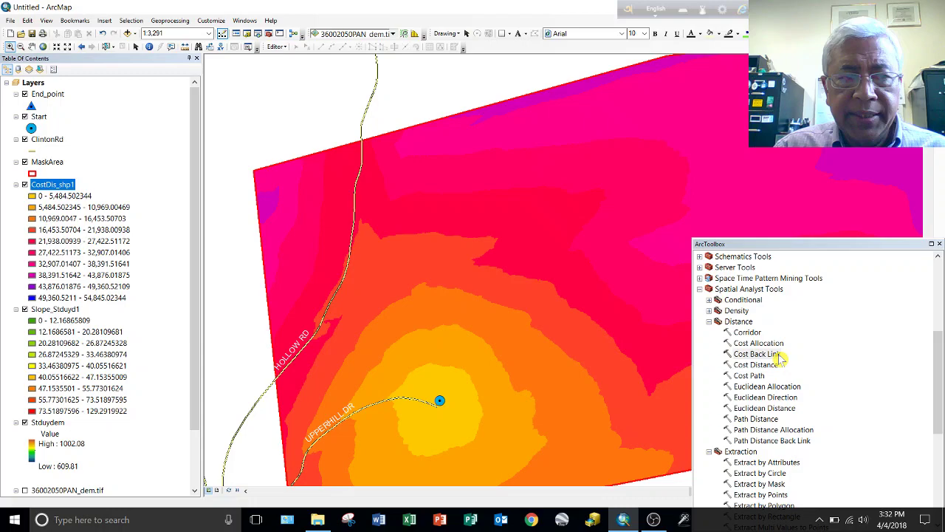
Let Cost Back Link finish, adding the CostBac_shp1 direction raster to the map
double_click(777, 354)
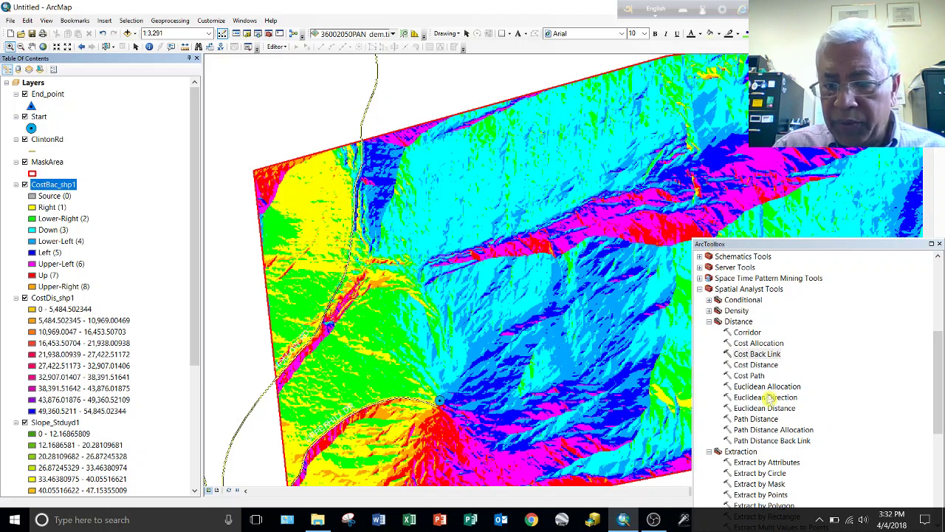
Run Cost Path to End_point using CostDis_shp1 as cost distance and CostBac_shp1 as backlink
double_click(749, 375)
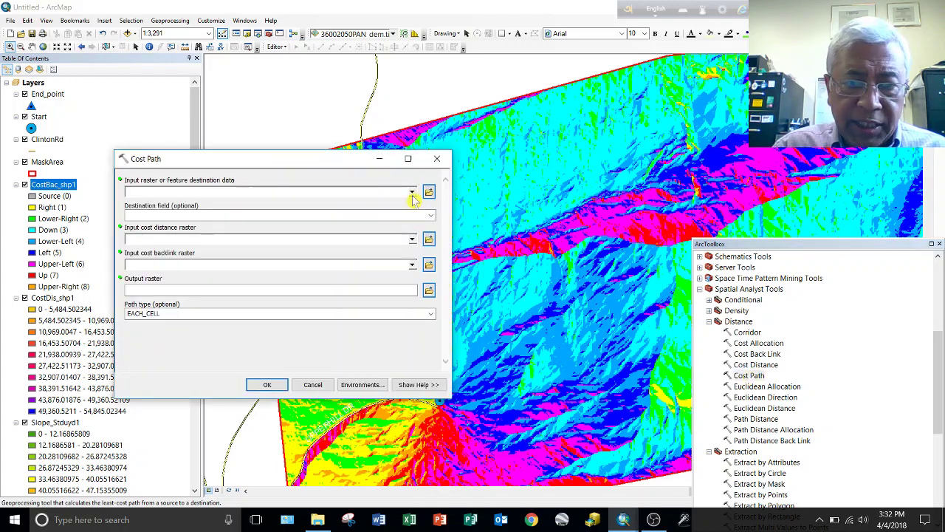
left_click(412, 193)
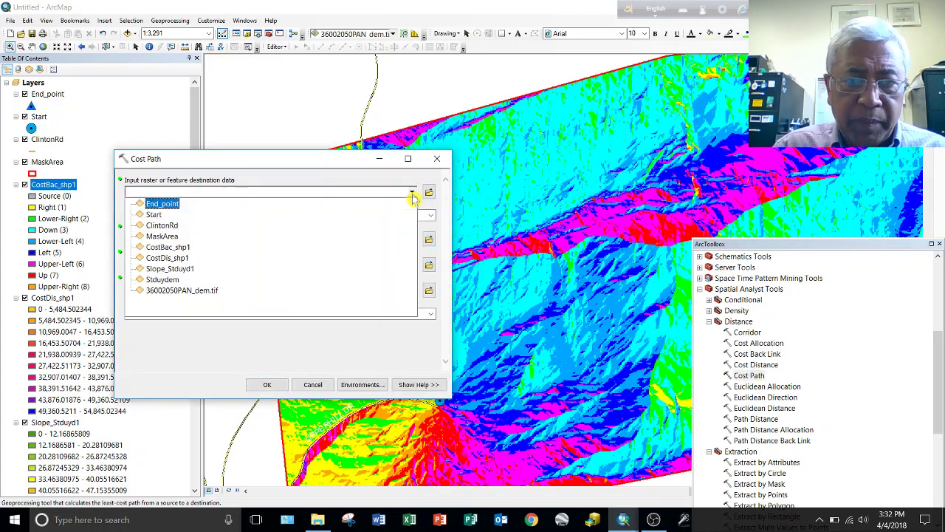
left_click(163, 203)
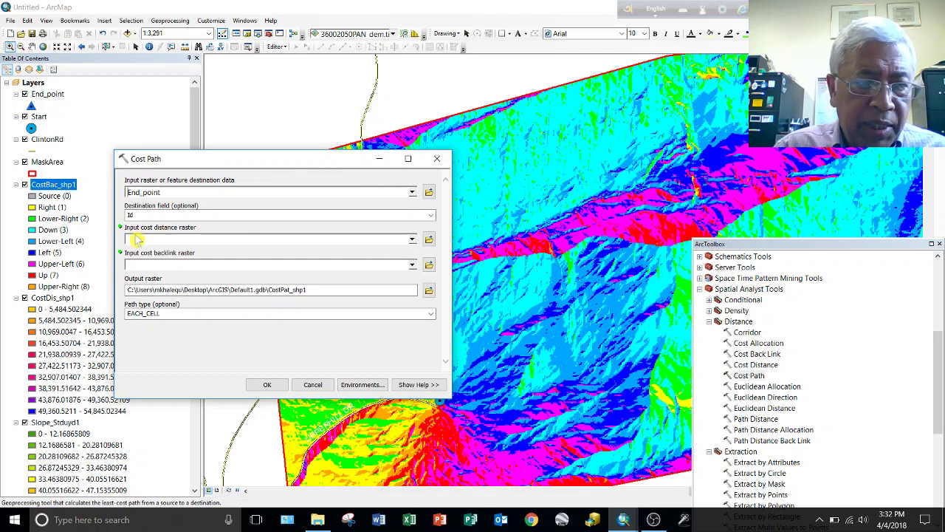
left_click(412, 240)
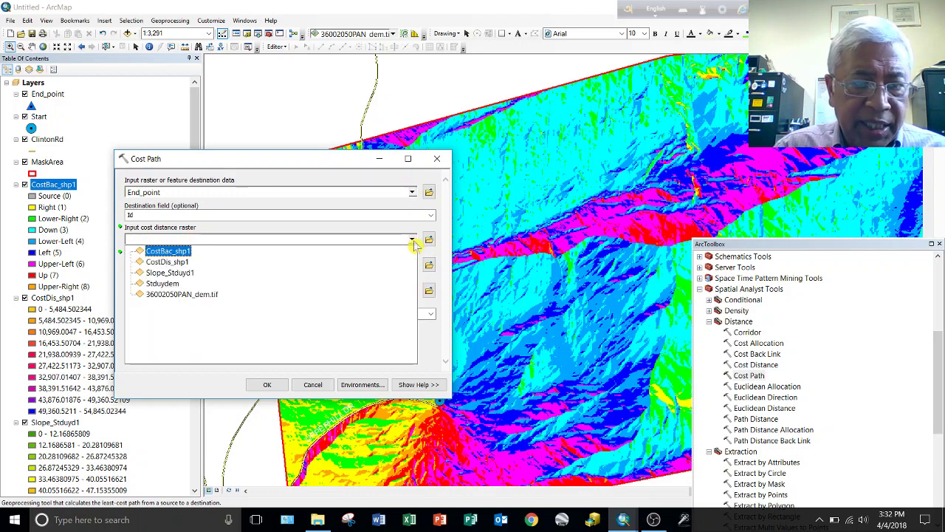
left_click(188, 261)
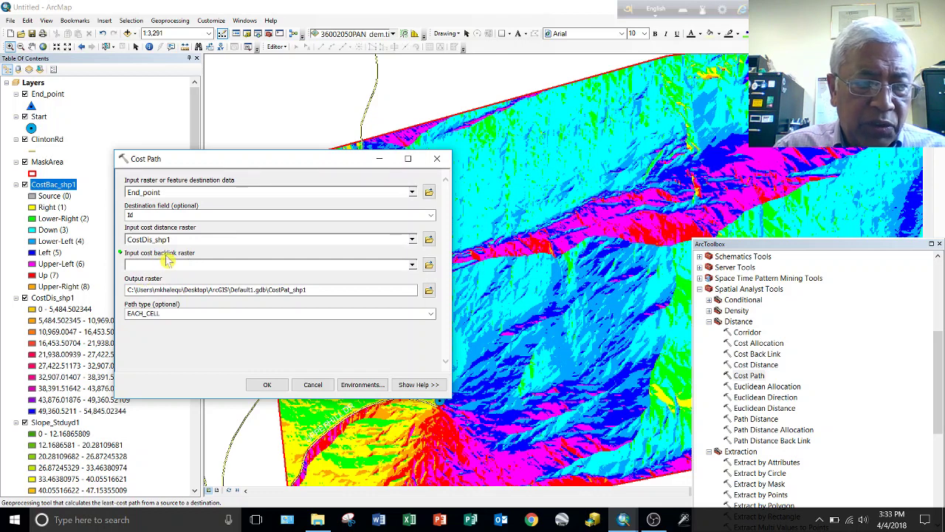
left_click(412, 264)
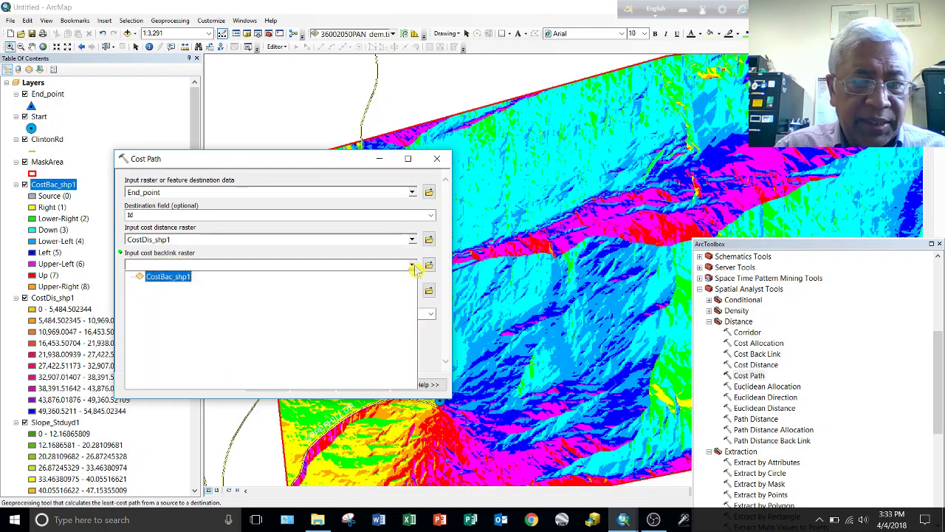
left_click(174, 277)
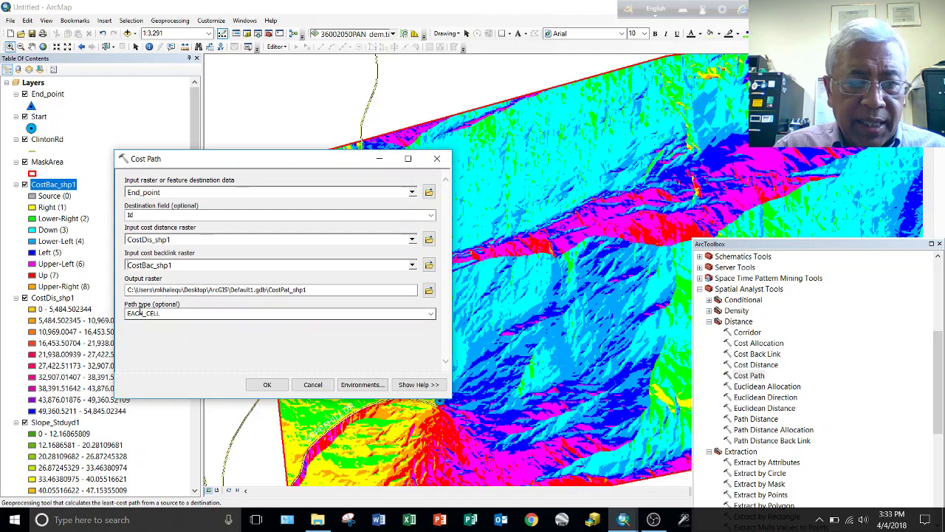
left_click(266, 385)
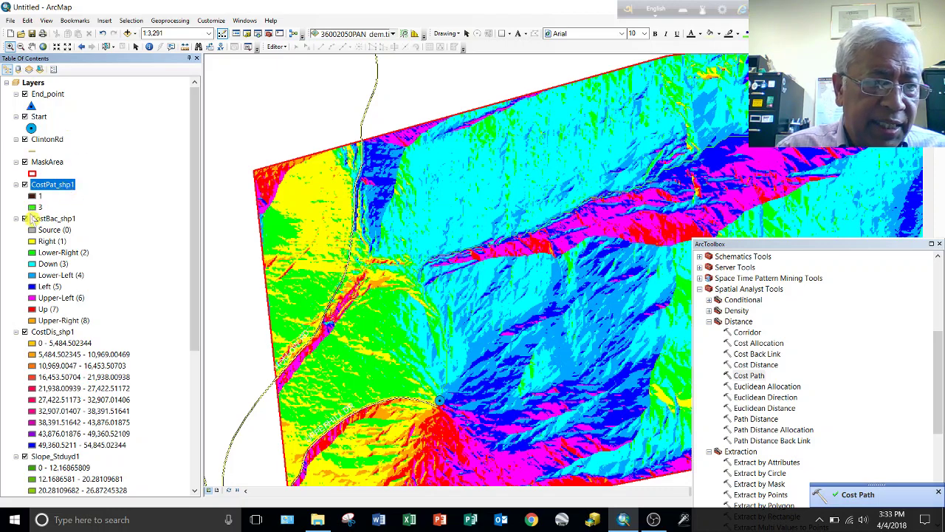
Turn off the CostBac_shp1, CostDis_shp1 and Slope_Stduyd1 layers in the Table of Contents
left_click(24, 219)
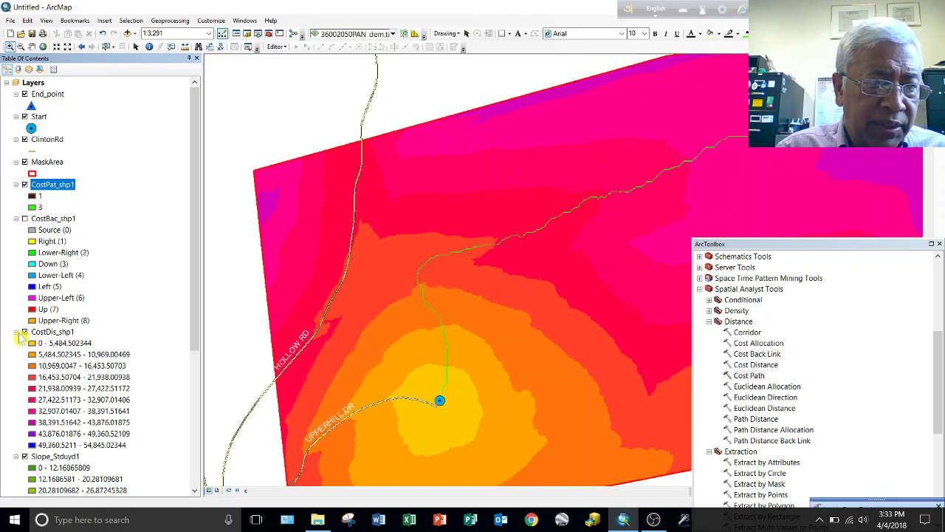
left_click(25, 331)
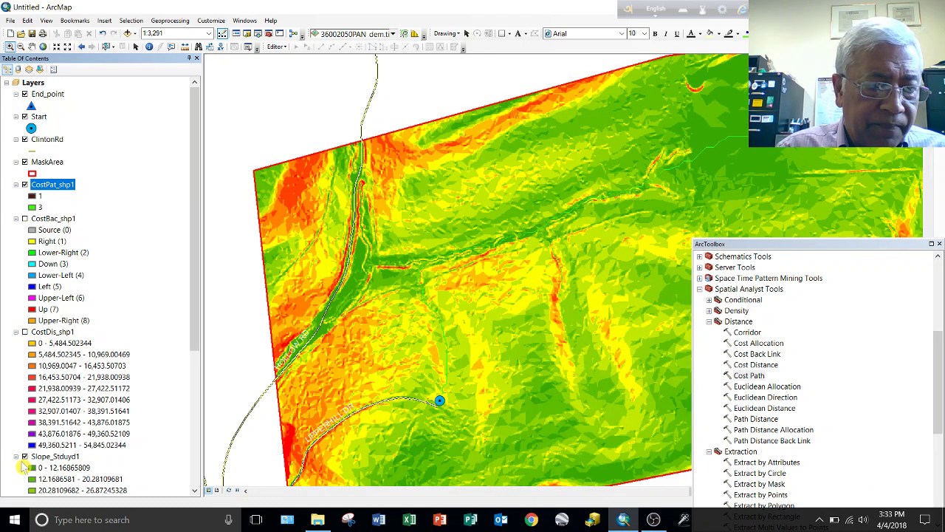
left_click(25, 457)
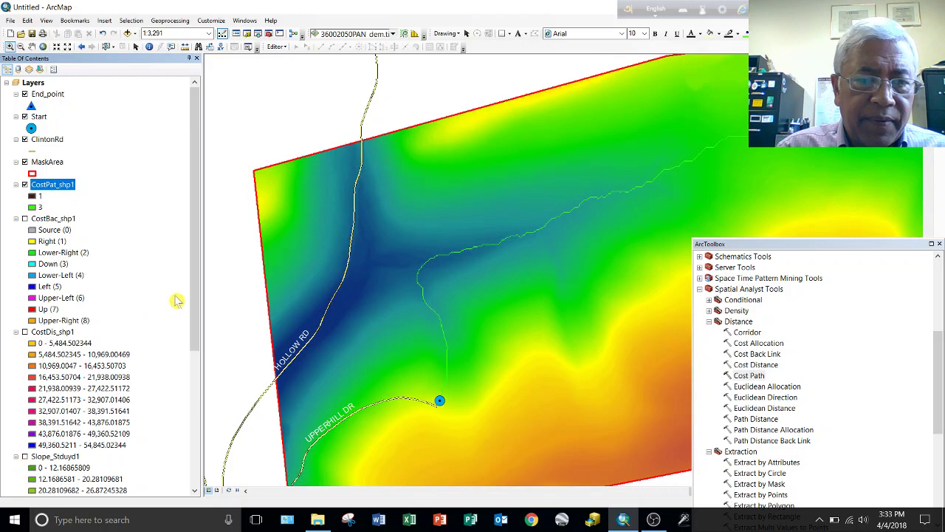
mouse_move(197, 296)
left_mouse_down()
mouse_move(196, 342)
mouse_move(197, 318)
left_mouse_up()
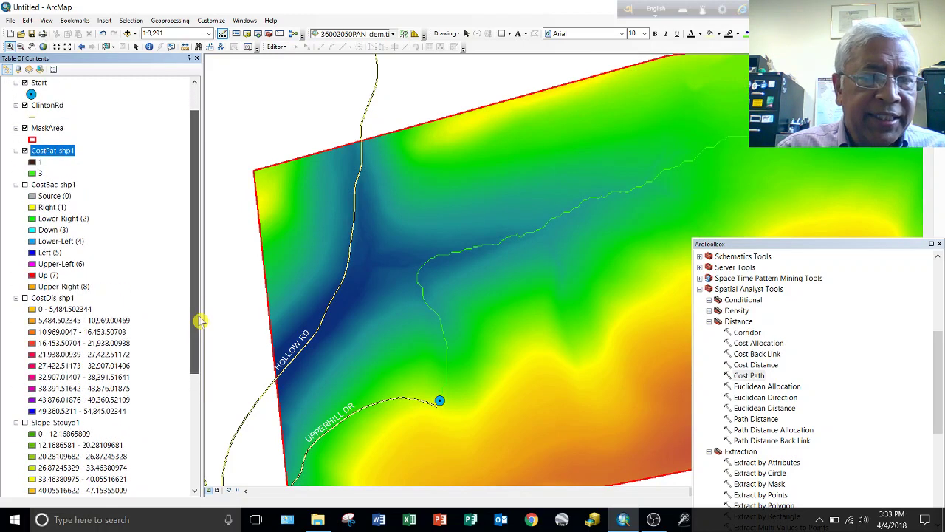
Give the CostPat_shp1 value 3 path cells a red fill with outline width 0
left_click(32, 175)
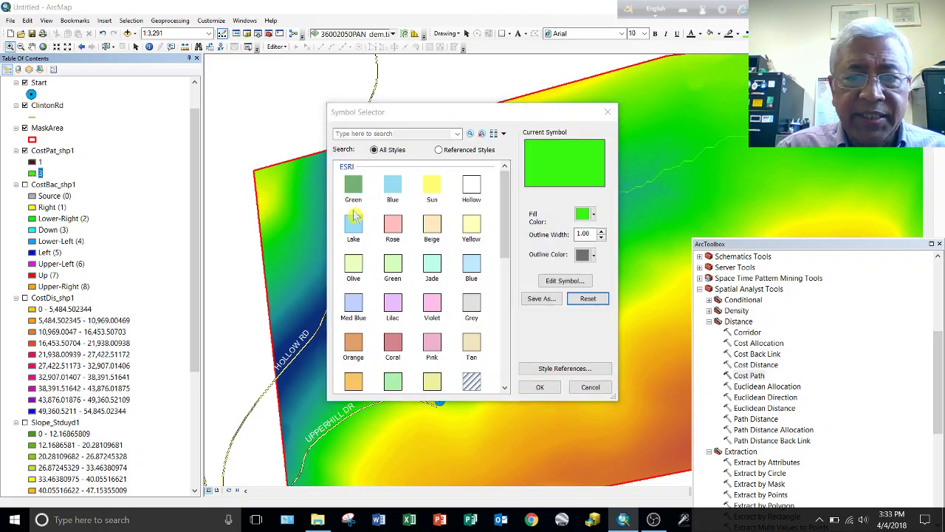
left_click(587, 214)
left_click(590, 264)
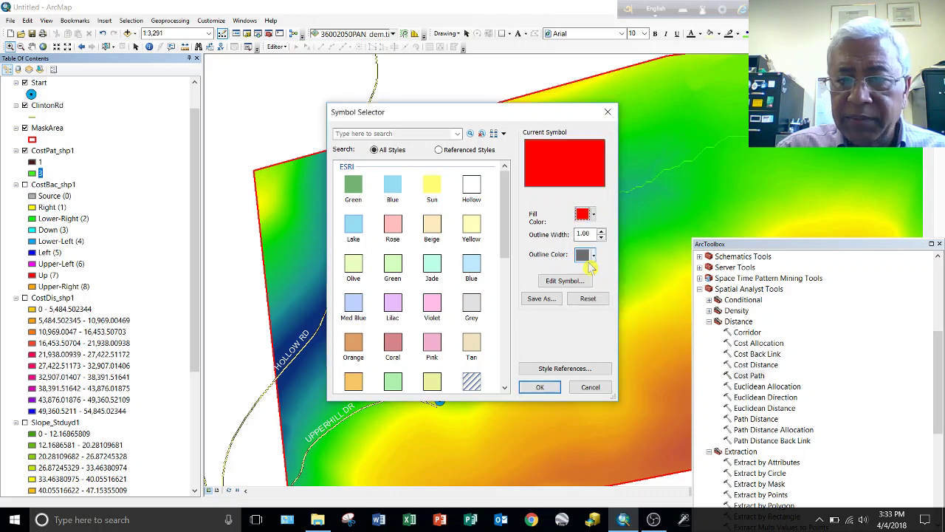
left_click(602, 237)
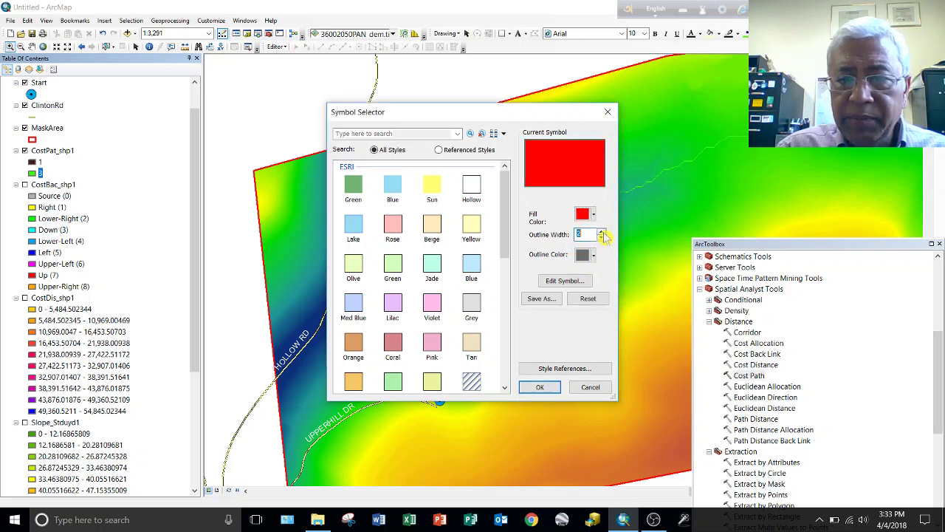
left_click(554, 382)
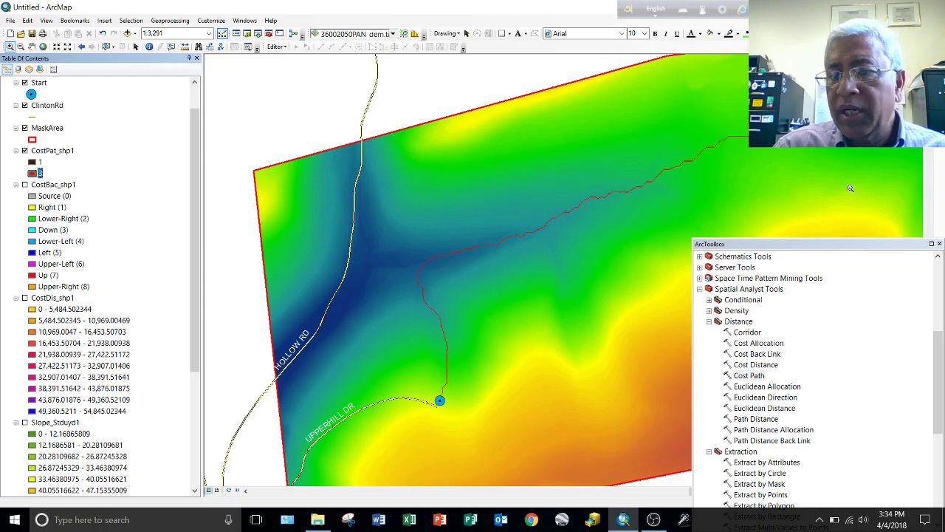
Close the ArcToolbox window to widen the map view
left_click(940, 245)
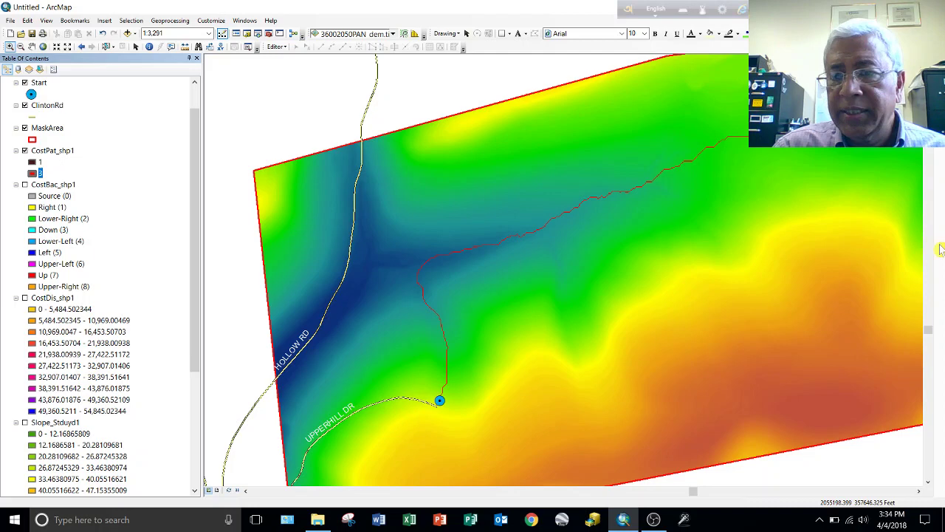